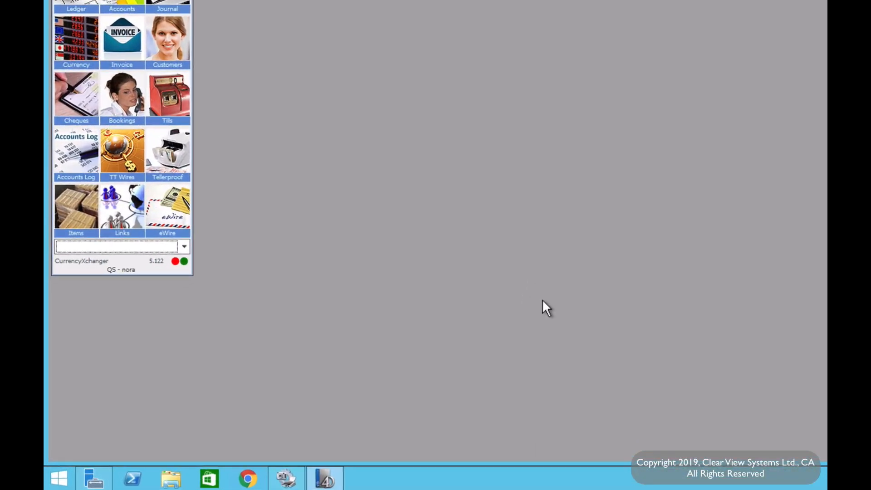
# Open the PictureIDTypes table from the list of available modules
pyautogui.click(184, 246)
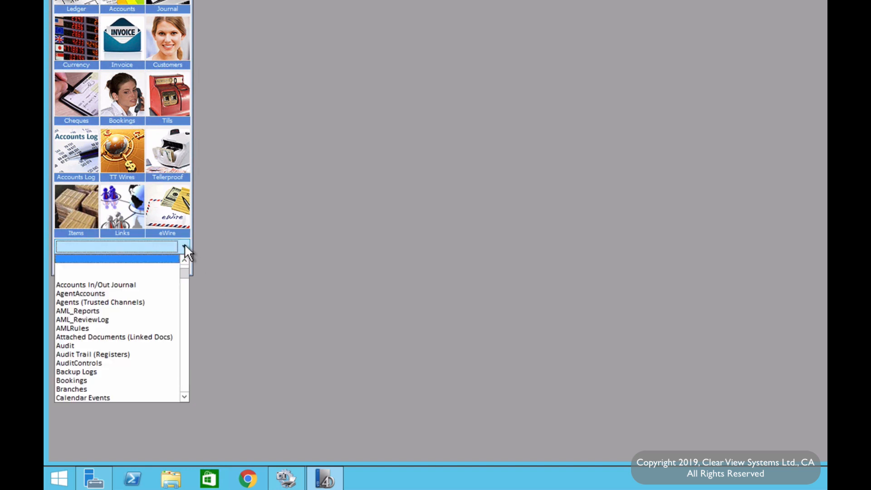
pyautogui.write('PictureIDTypes')
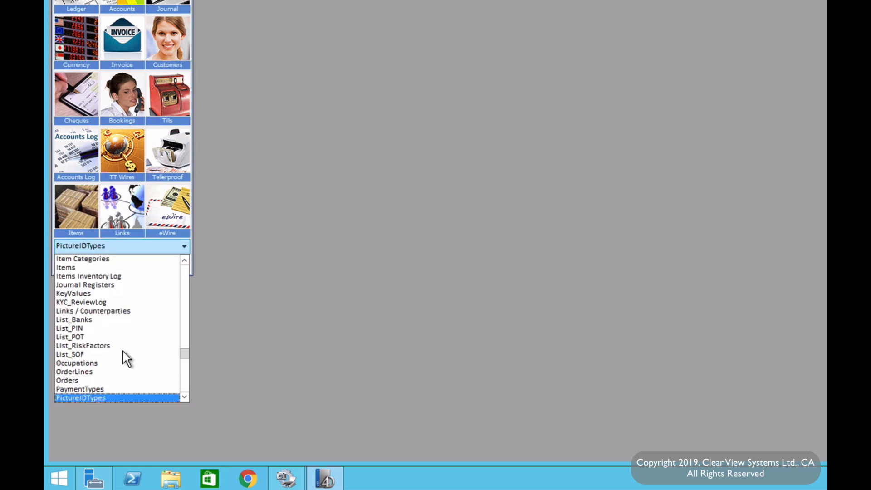
pyautogui.click(99, 397)
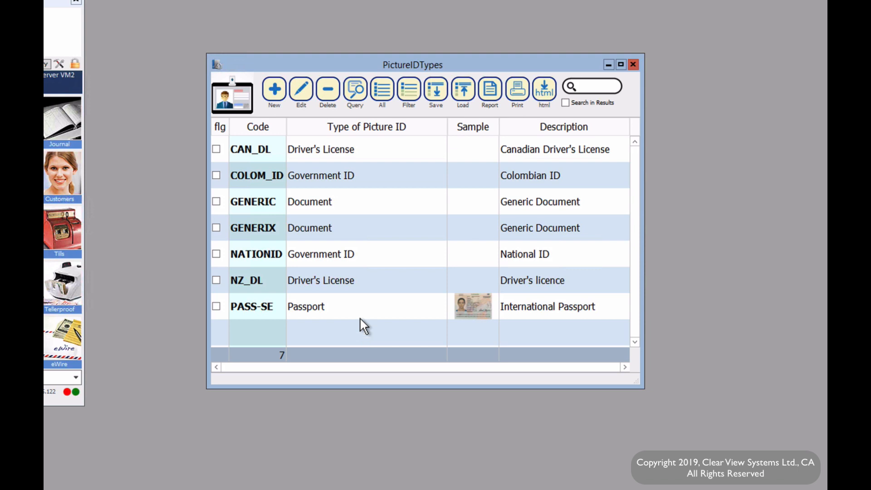
# Create a picture ID type with template name PASS_INT, generic type Passport and description International Passport
pyautogui.click(276, 93)
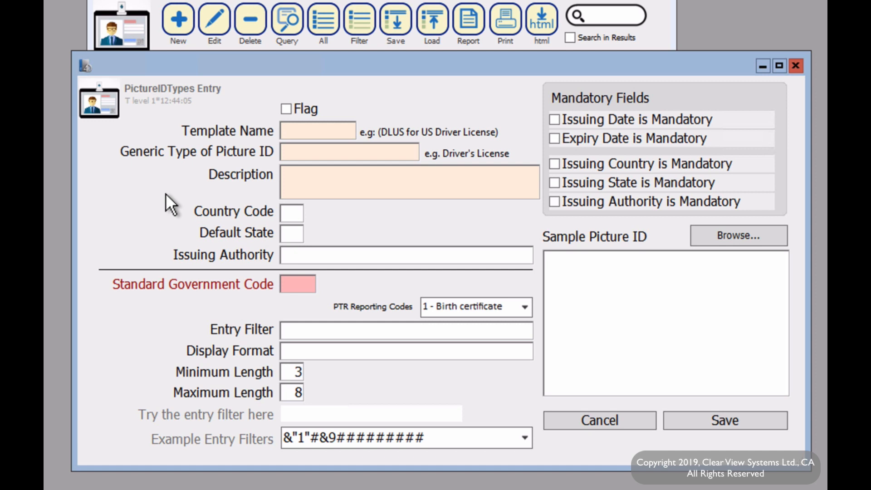
pyautogui.click(292, 129)
pyautogui.write('PASS_INT')
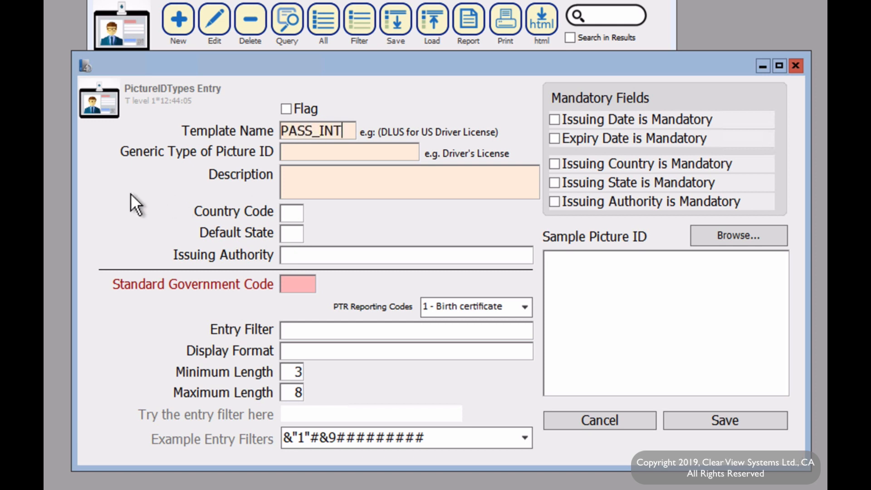
pyautogui.press('Tab')
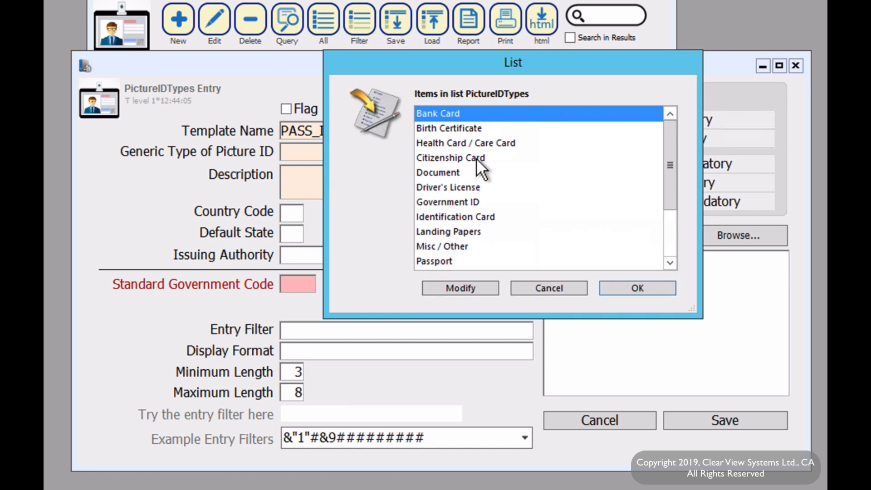
pyautogui.click(434, 261)
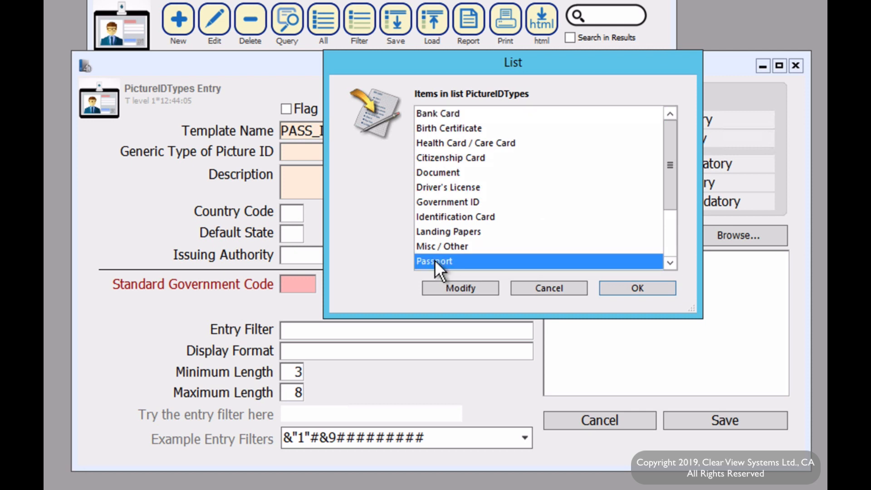
pyautogui.click(632, 285)
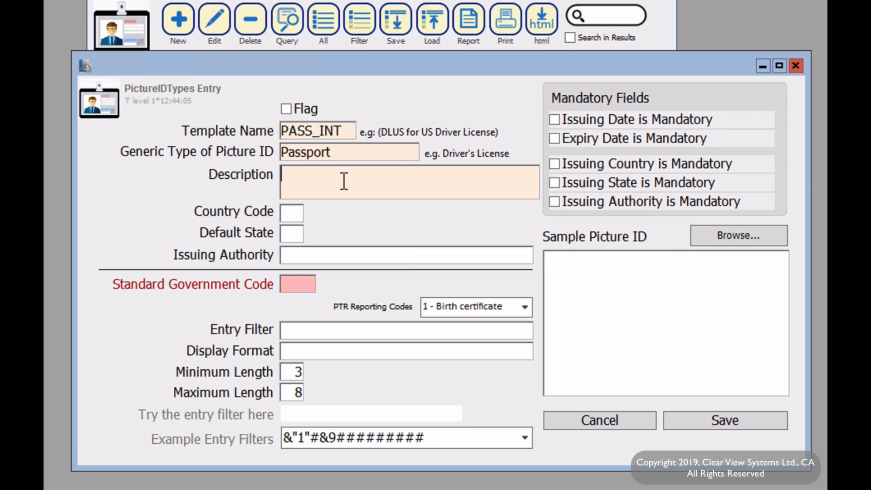
pyautogui.write('International Passport')
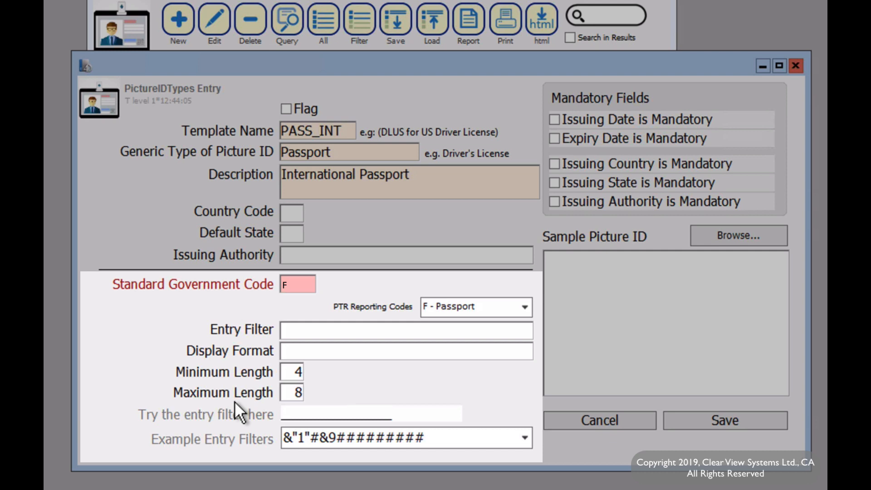
# Set the Entry Filter to &9######### and the Display Format to ### ### ###
pyautogui.click(302, 328)
pyautogui.write('&9')
pyautogui.write('#')
pyautogui.write('########')
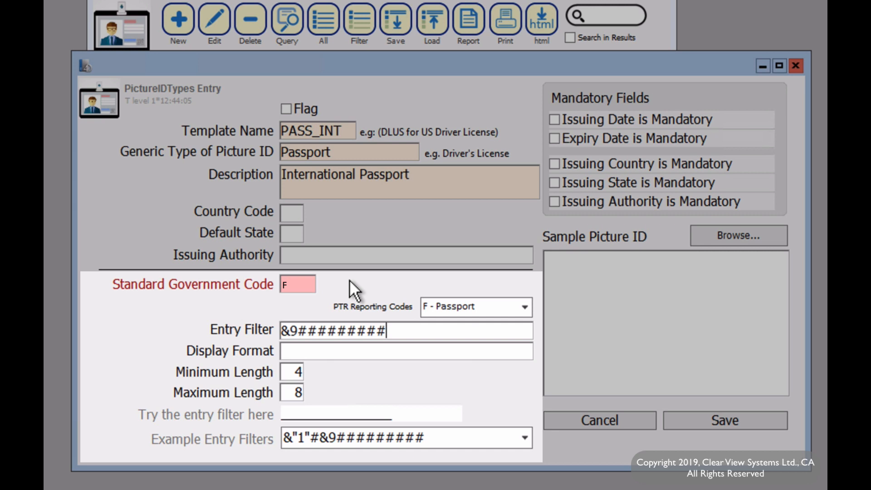
pyautogui.press('Tab')
pyautogui.write('### ### ###')
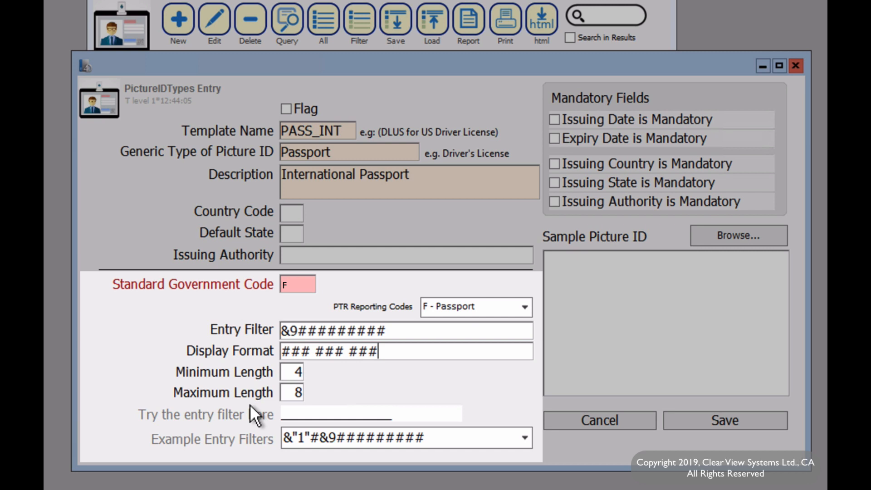
# Set the ID number's minimum length to 5 and maximum length to 15
pyautogui.doubleClick(297, 373)
pyautogui.write('6')
pyautogui.doubleClick(299, 392)
pyautogui.write('15')
# Test the numeric entry filter with the sample digits 111222333
pyautogui.press('Tab')
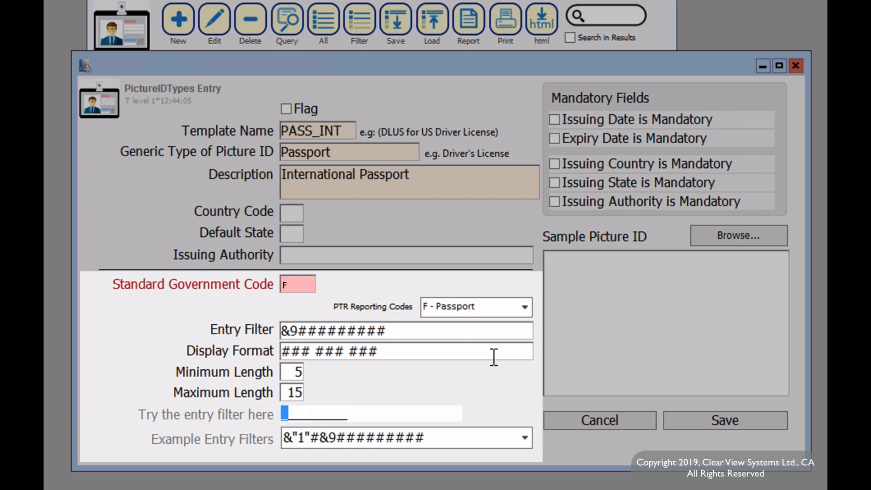
pyautogui.write('111222333')
pyautogui.press('Tab')
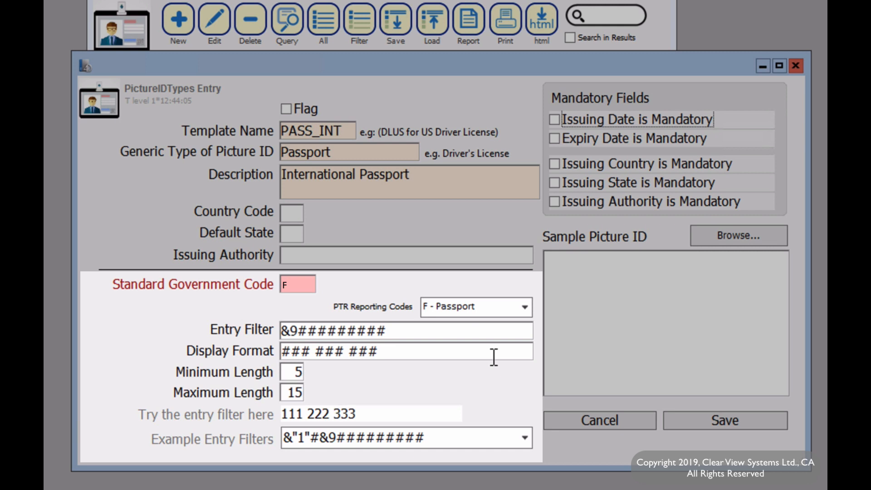
# Change the Entry Filter to ~A######### and test it with the letters ASDFDSDFR
pyautogui.click(294, 329)
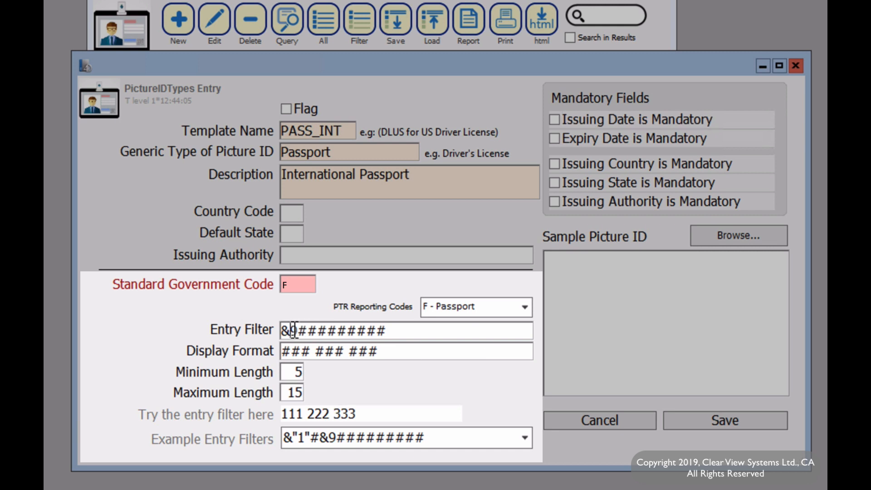
pyautogui.press('Delete')
pyautogui.press('BackSpace')
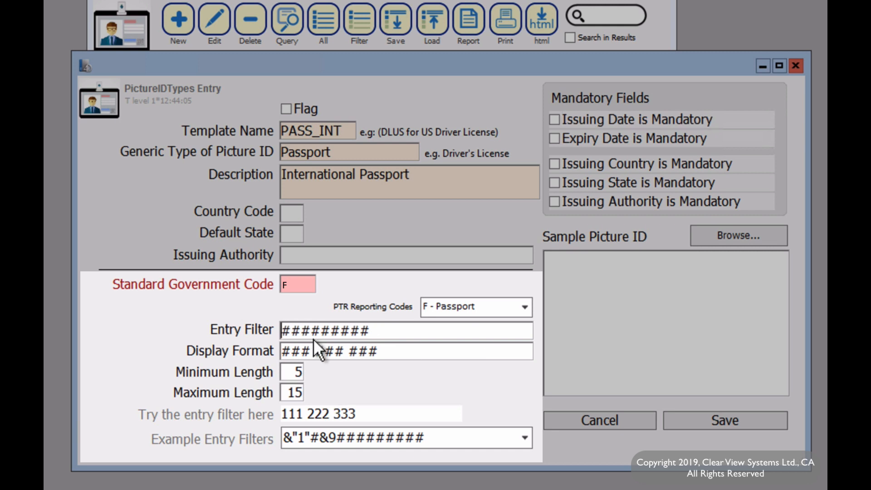
pyautogui.write('~A')
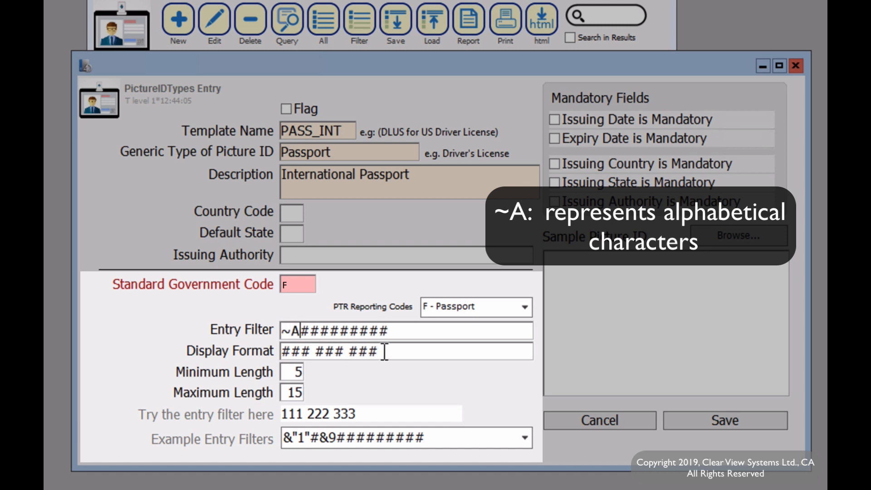
pyautogui.click(364, 415)
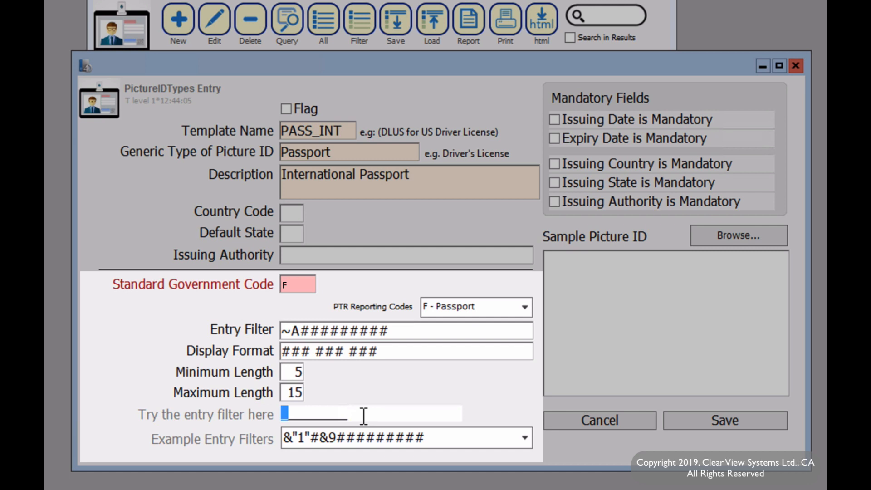
pyautogui.write('ASDFDSDFR')
pyautogui.press('Tab')
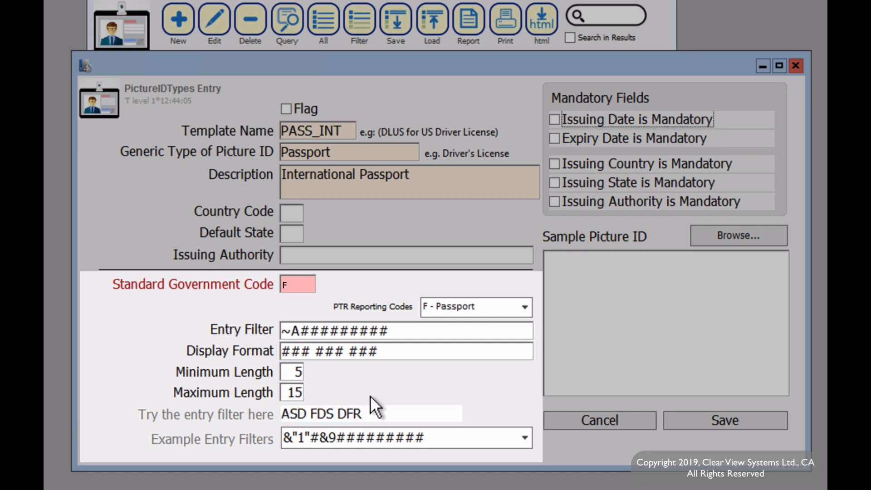
# Restore the numeric Entry Filter &9#########
pyautogui.click(299, 331)
pyautogui.press('BackSpace')
pyautogui.press('BackSpace')
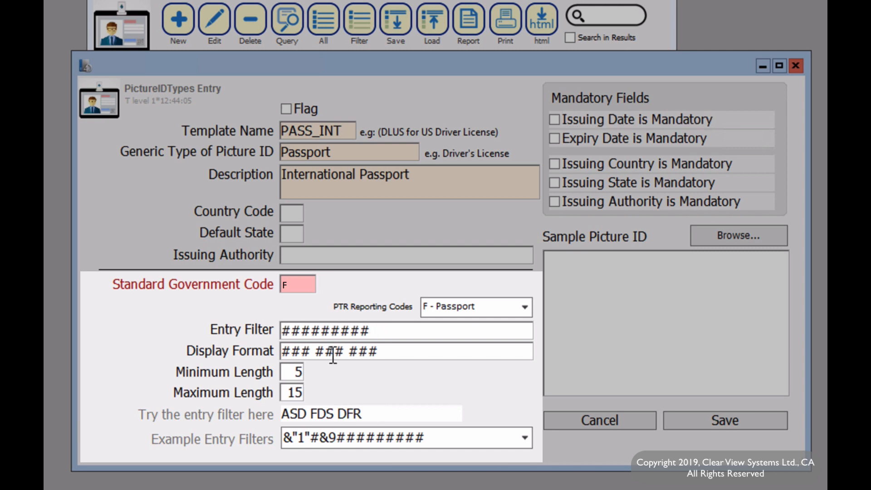
pyautogui.write('&9')
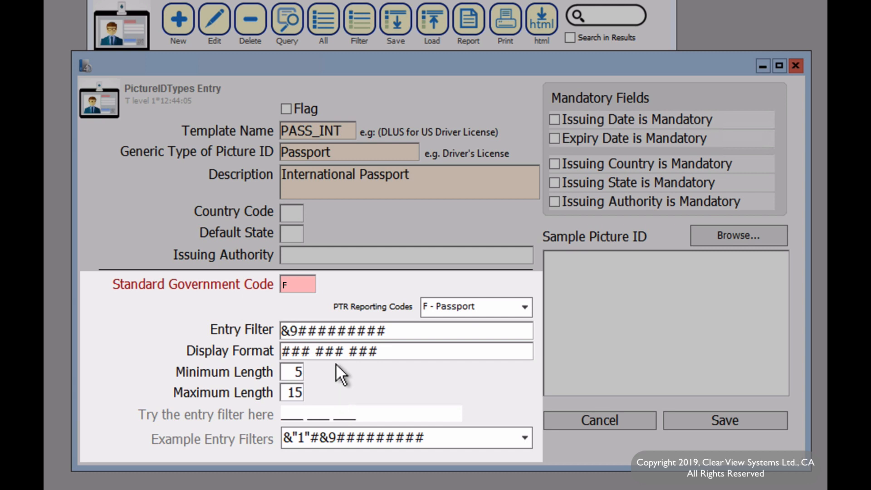
# Change the Entry Filter to &"1"#&9######### and the Display Format to # ### ### ###
pyautogui.click(286, 330)
pyautogui.write('&')
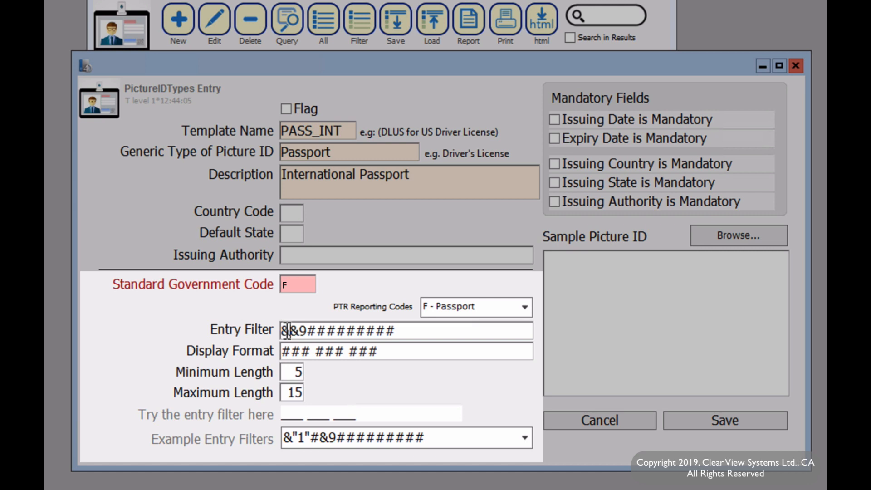
pyautogui.write('"1')
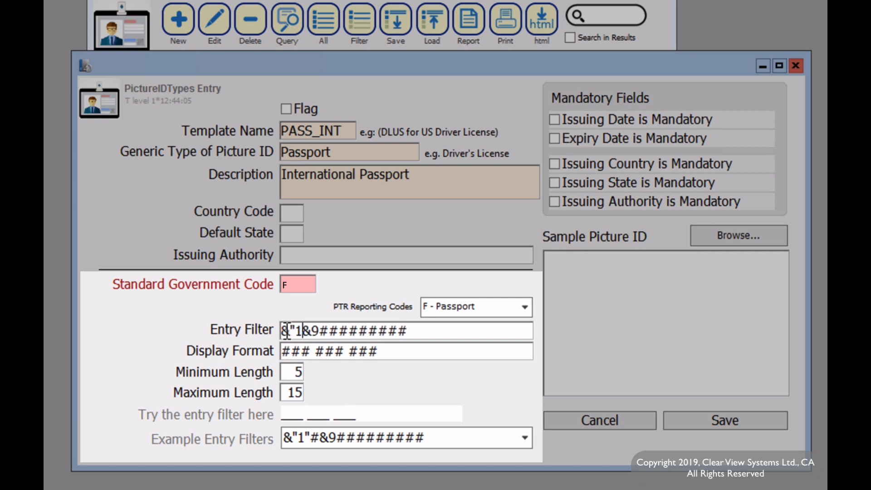
pyautogui.write('"')
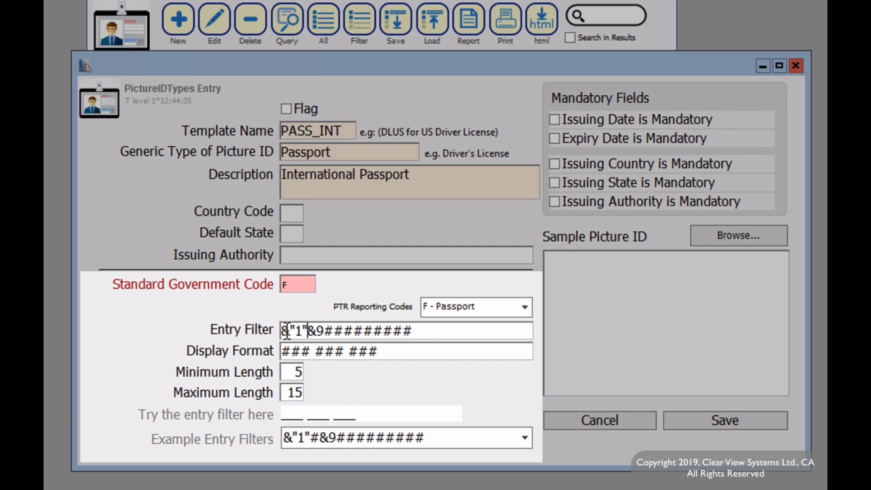
pyautogui.write('#')
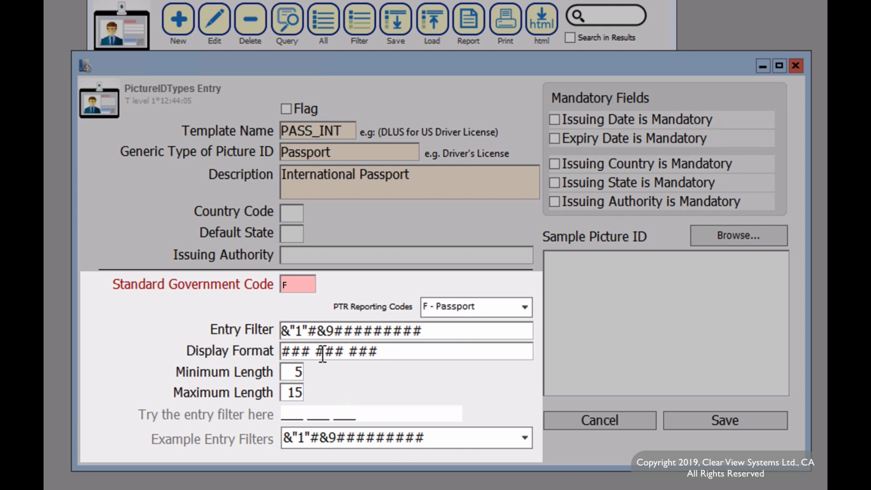
pyautogui.click(284, 357)
pyautogui.write('F')
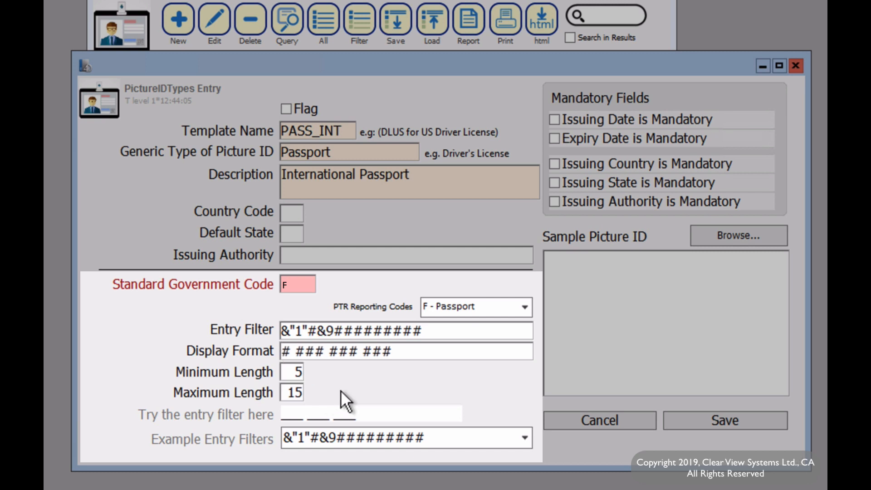
pyautogui.click(294, 413)
pyautogui.write('1 222 333 444')
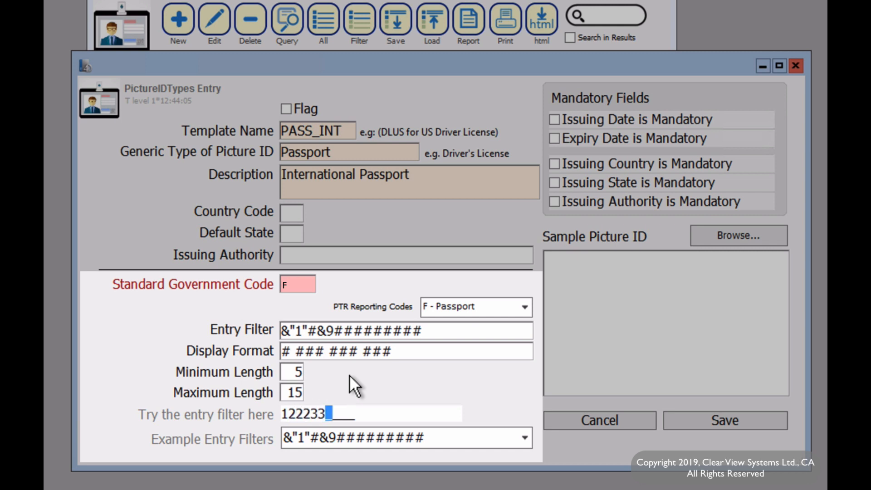
pyautogui.press('Tab')
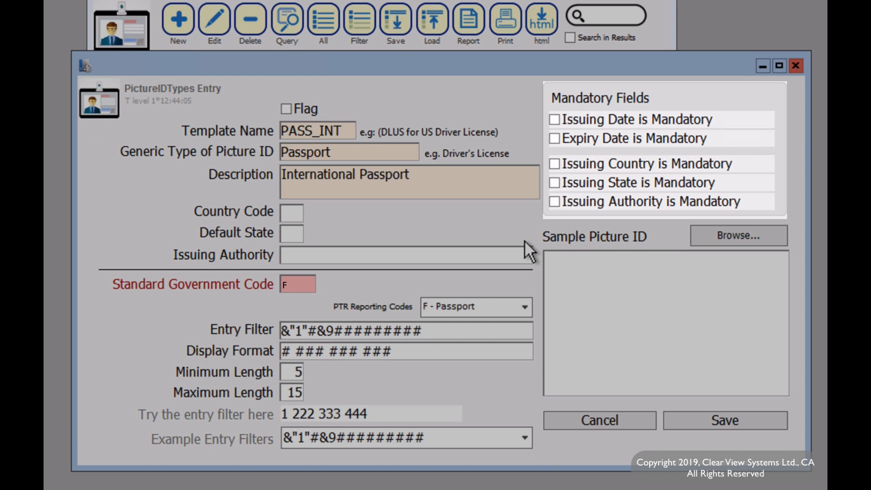
# Make the issuing date, expiry date and issuing country mandatory, and save the PASS_INT record
pyautogui.click(554, 120)
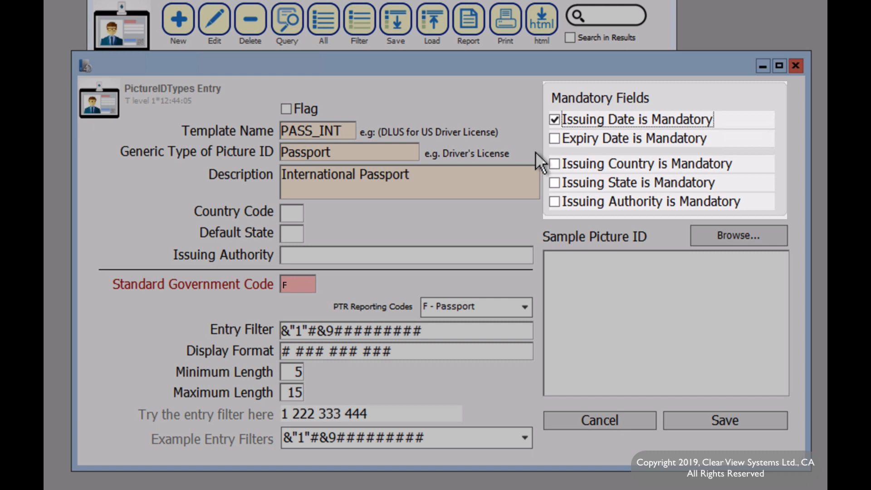
pyautogui.click(550, 138)
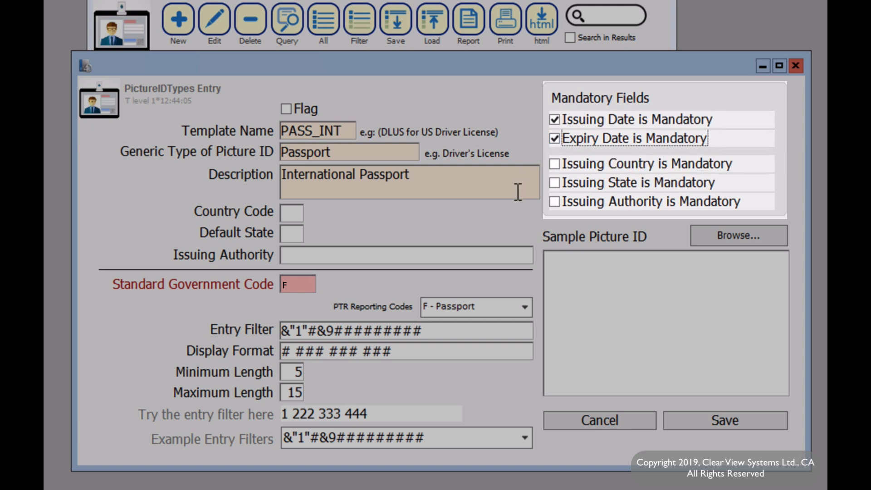
pyautogui.click(551, 162)
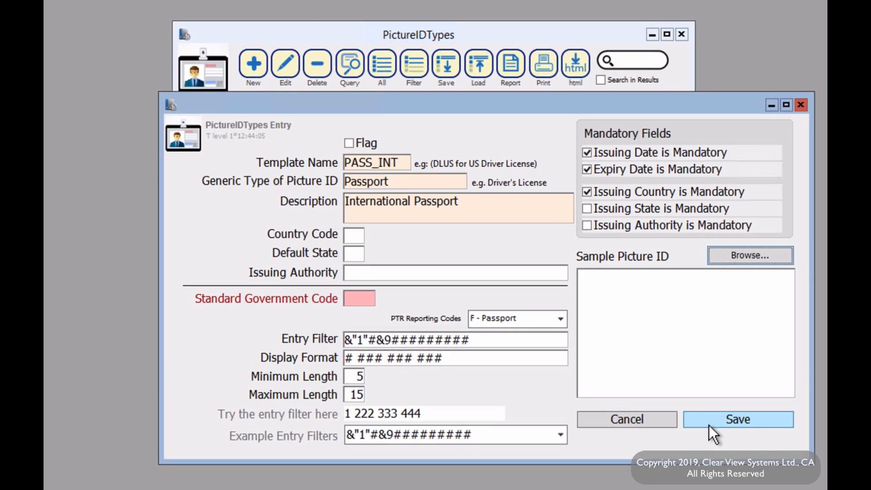
pyautogui.click(708, 426)
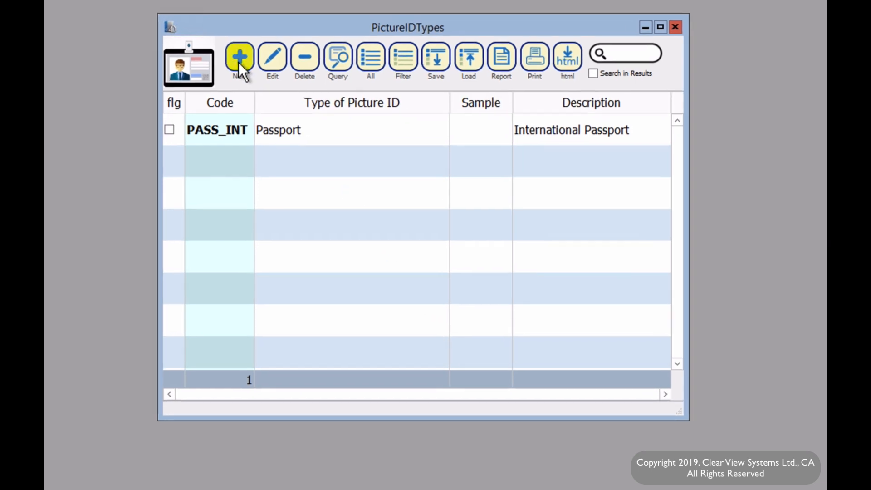
# Start another picture ID type with template name PASS_CAN and generic type Passport
pyautogui.click(261, 71)
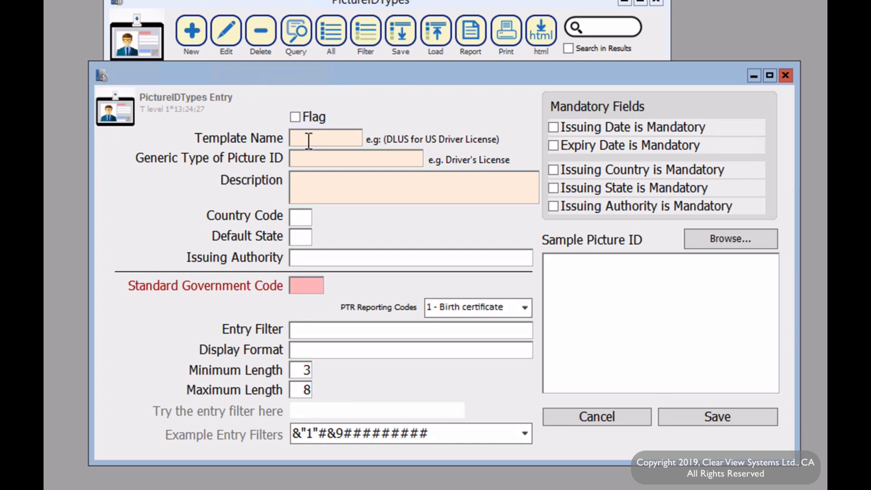
pyautogui.click(191, 36)
pyautogui.click(311, 138)
pyautogui.write('PASS_CA')
pyautogui.press('Tab')
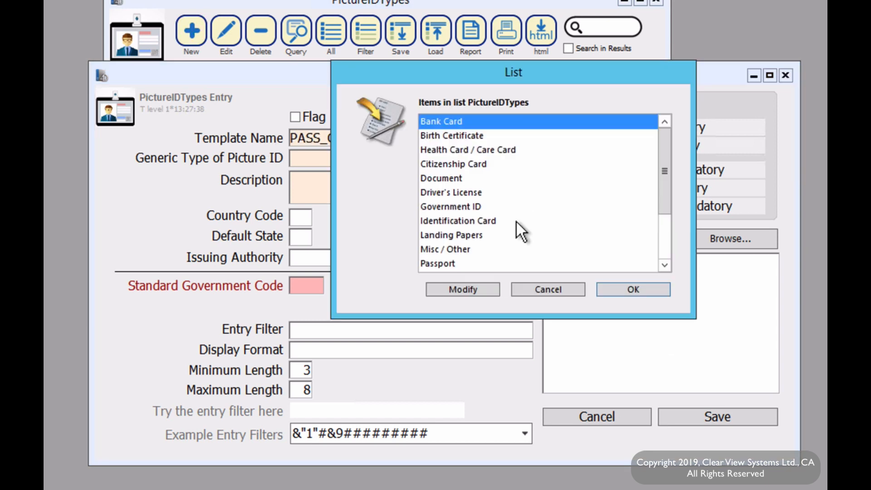
pyautogui.doubleClick(585, 265)
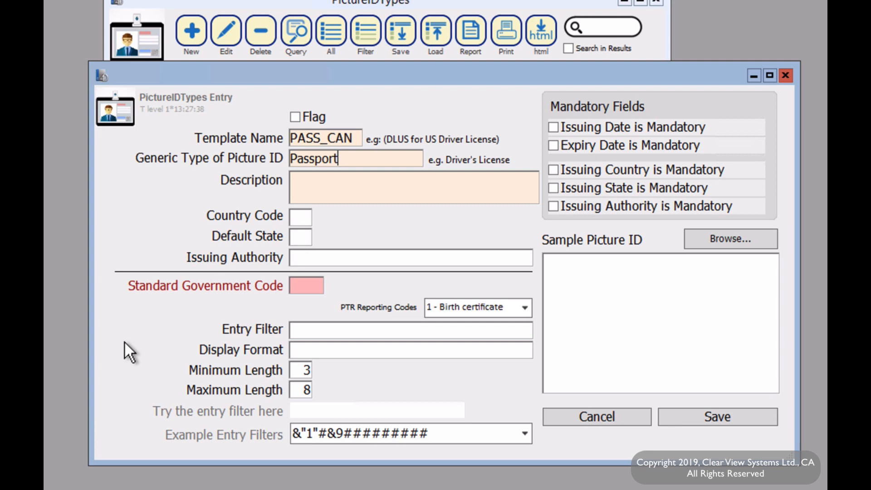
# Choose the PTR reporting code F - Passport and change the description to Canadian Passport
pyautogui.click(493, 308)
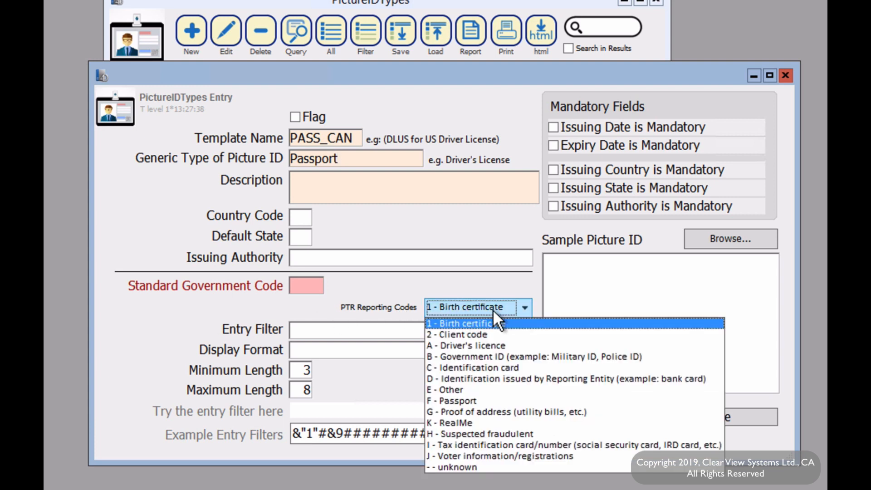
pyautogui.click(460, 400)
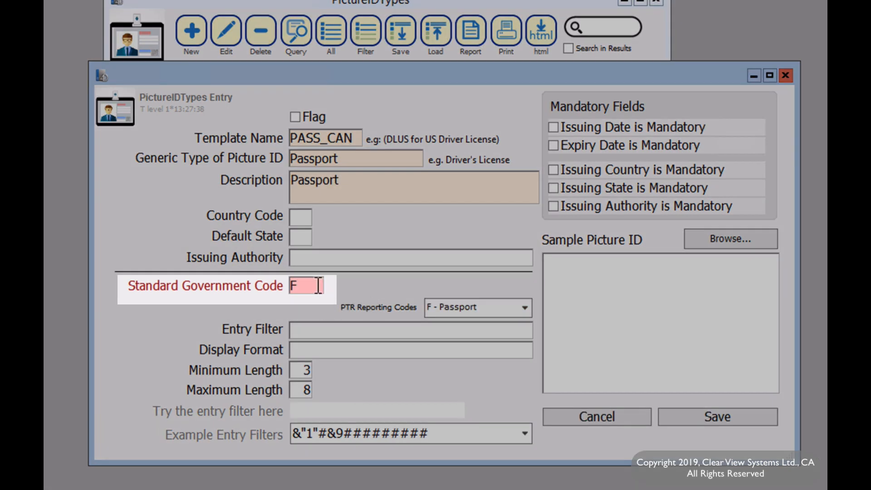
pyautogui.moveTo(315, 284)
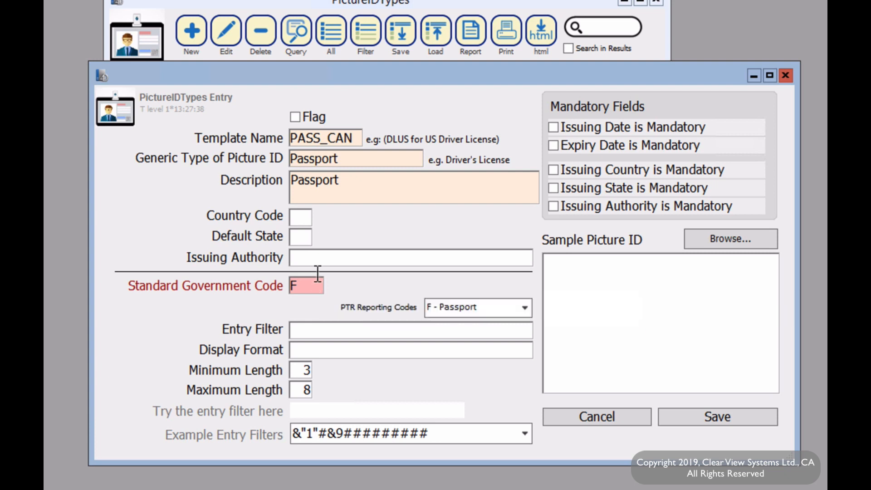
pyautogui.click(296, 181)
pyautogui.press('BackSpace')
pyautogui.write('Canadian p')
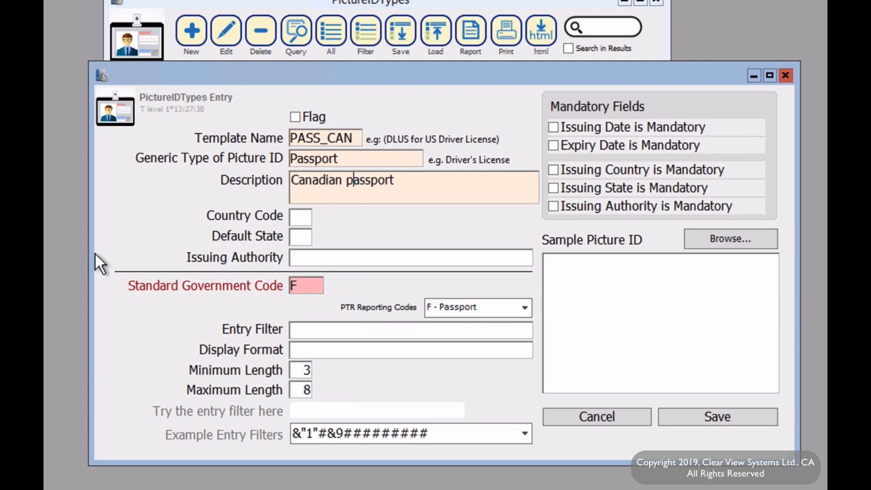
pyautogui.press('BackSpace')
pyautogui.write('P')
# Set the country code to CA and the issuing authority to Government of Canada, leaving the default state blank
pyautogui.press('Tab')
pyautogui.write('CA')
pyautogui.press('Tab')
pyautogui.press('Tab')
pyautogui.write('Govern')
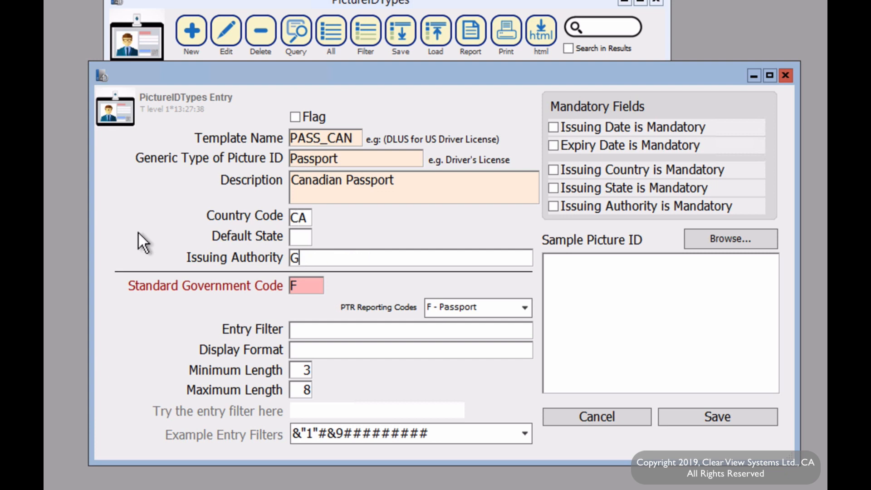
pyautogui.write('overnment of Canada')
pyautogui.press('Tab')
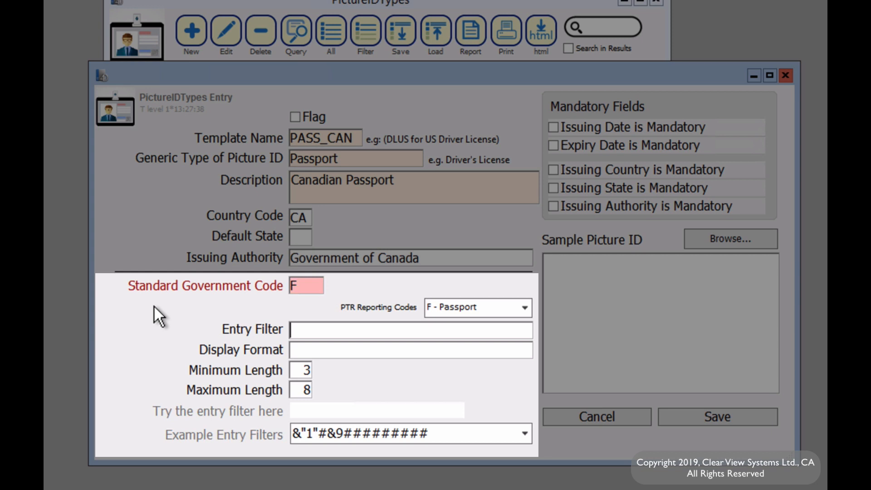
# Set the entry filter to &9#########, the display format to ### ### ###, and both minimum and maximum length to 9
pyautogui.write('&9#########')
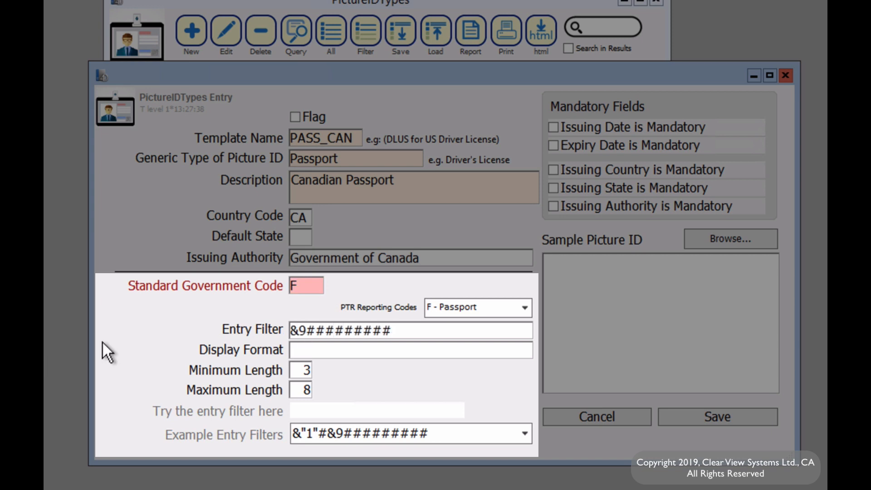
pyautogui.press('Tab')
pyautogui.write('### ### ###')
pyautogui.click(308, 368)
pyautogui.write('9')
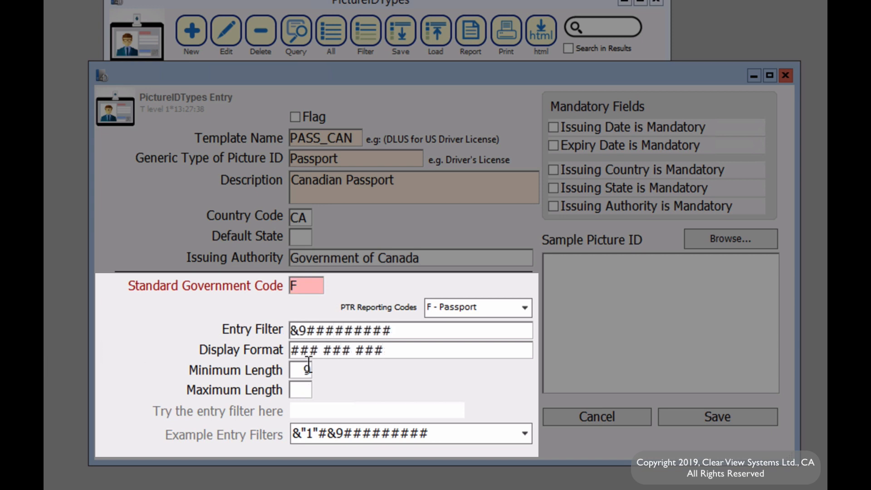
pyautogui.click(310, 390)
pyautogui.write('9')
# Test the Canadian passport entry filter with the sample digits 111222333
pyautogui.press('Tab')
pyautogui.write('111222333')
pyautogui.press('Tab')
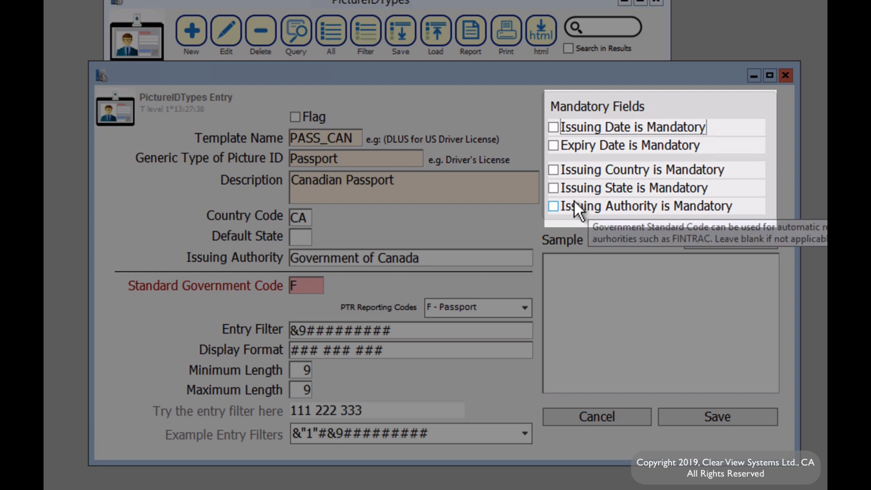
# Make the issuing date, expiry date, issuing country and issuing authority mandatory
pyautogui.click(552, 127)
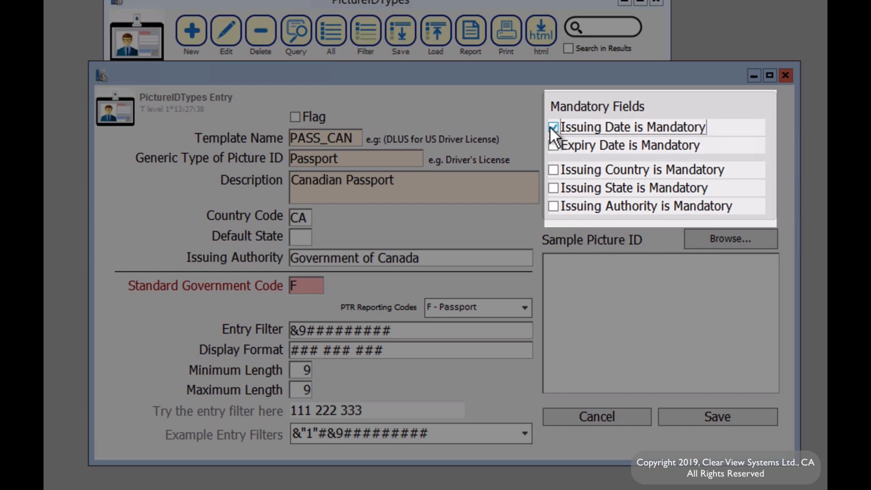
pyautogui.click(553, 146)
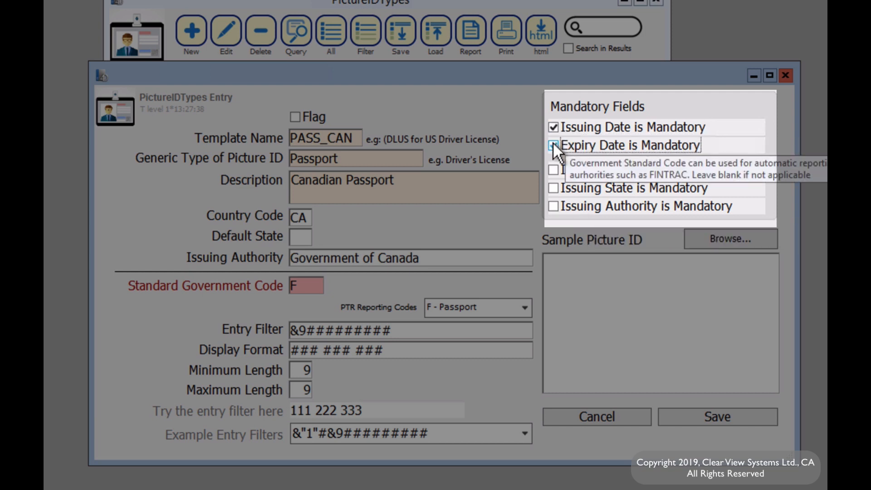
pyautogui.click(554, 170)
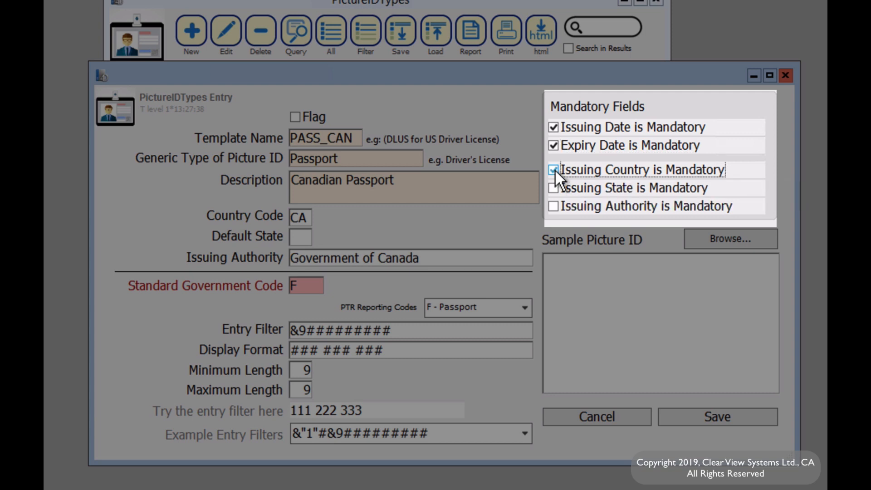
pyautogui.click(551, 207)
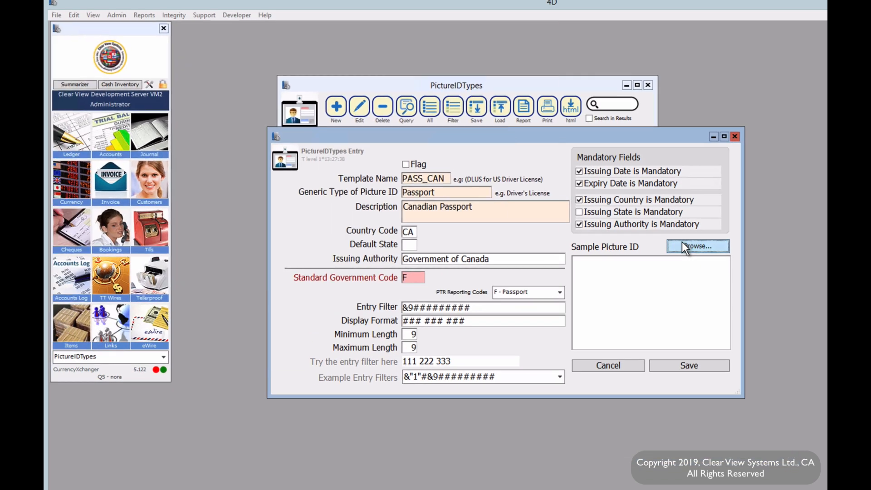
# Load the image Sample Passport ID -CA as the sample picture ID and save the PASS_CAN record
pyautogui.click(683, 248)
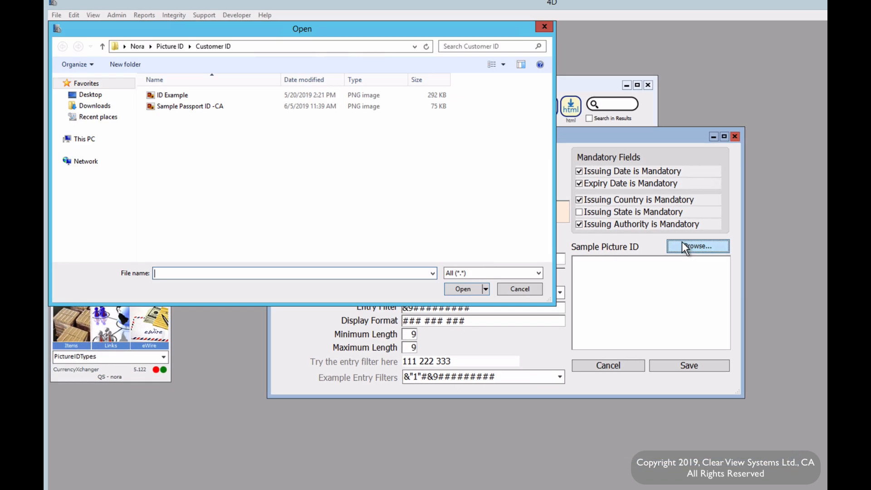
pyautogui.click(190, 105)
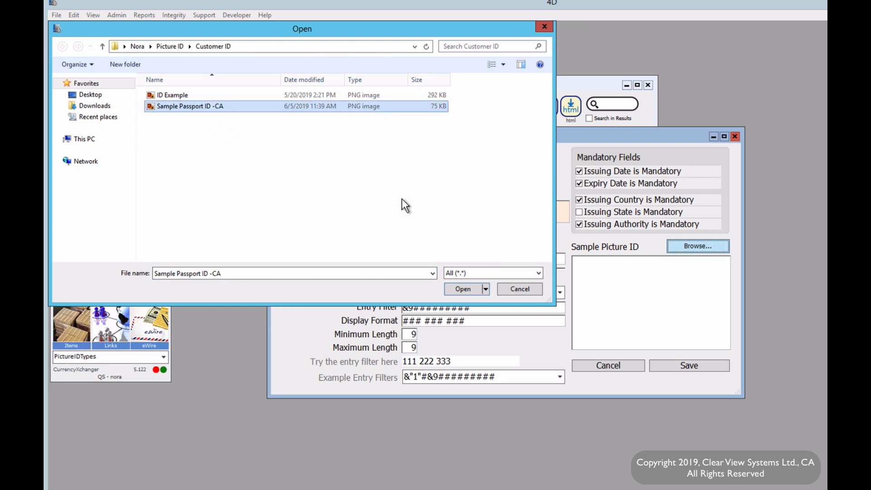
pyautogui.click(456, 289)
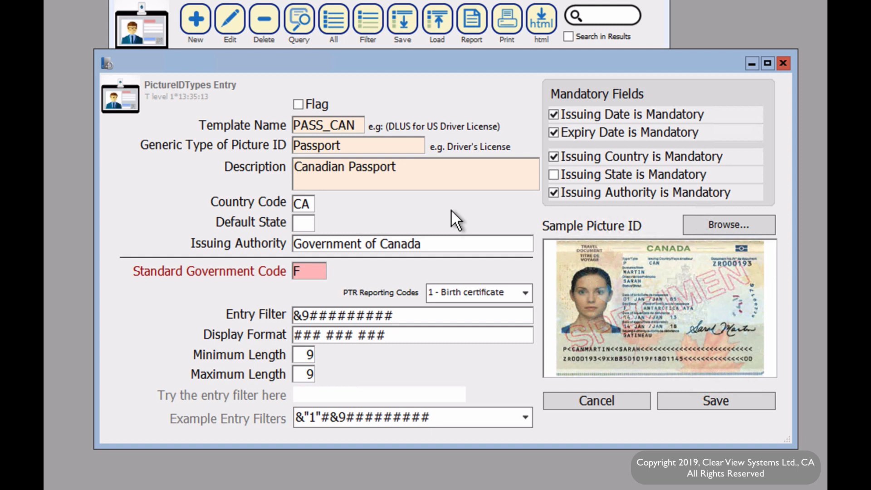
pyautogui.click(704, 402)
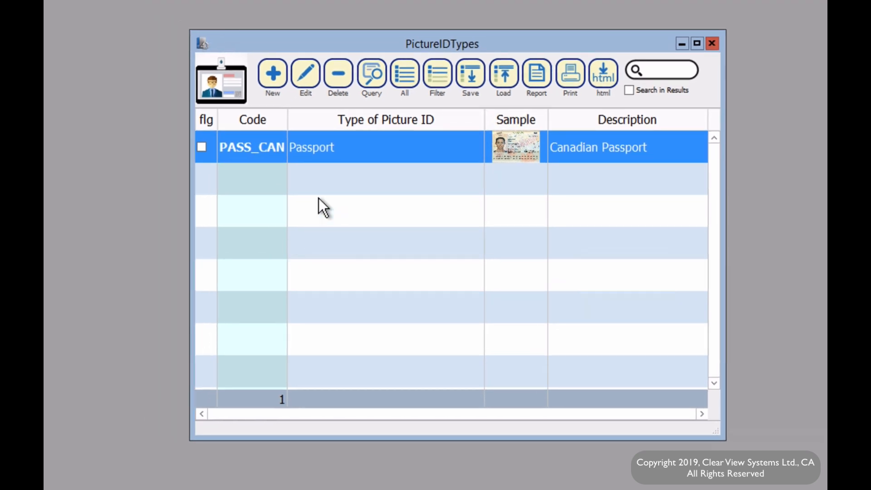
# List all picture ID types and look at the PASS_CAN and PASS_INT records
pyautogui.click(404, 71)
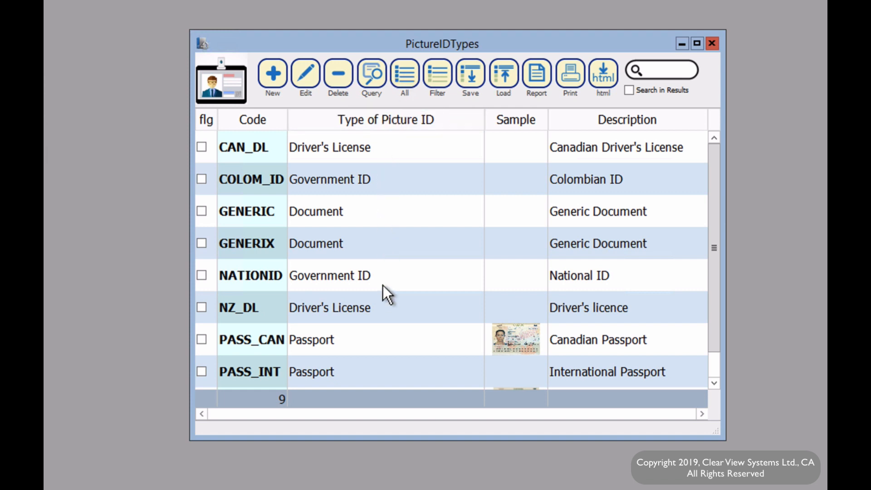
pyautogui.click(685, 246)
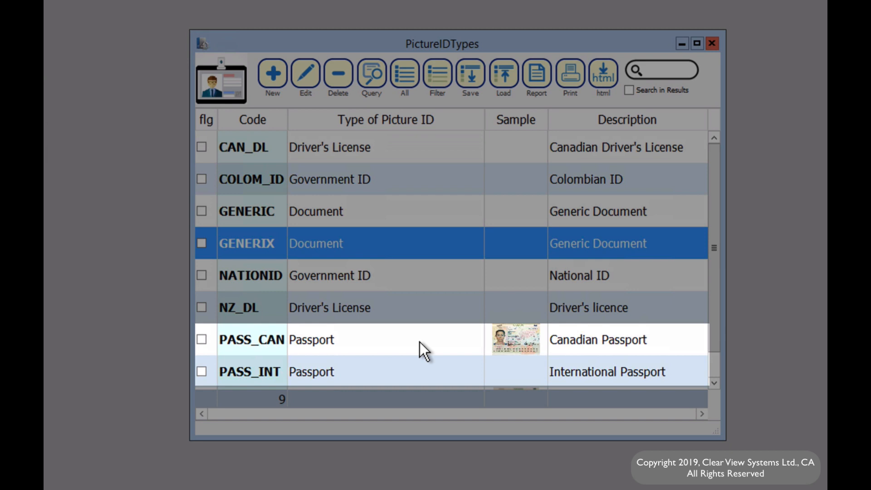
pyautogui.click(420, 342)
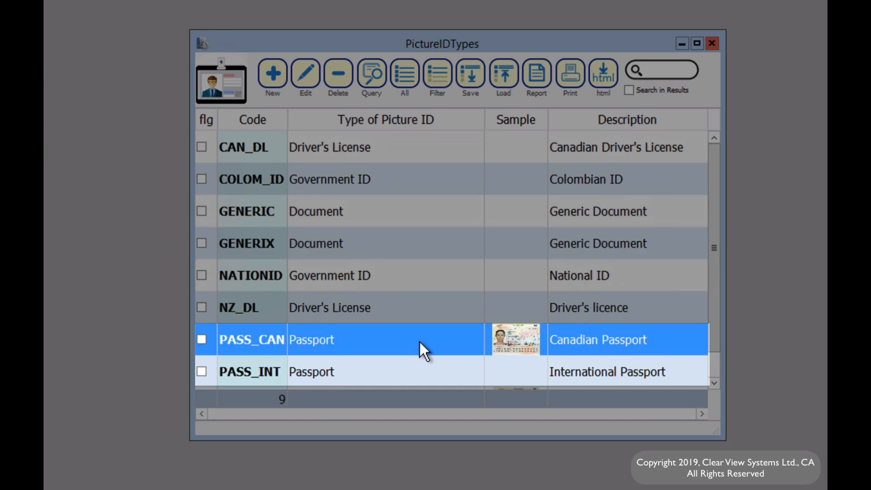
pyautogui.click(402, 373)
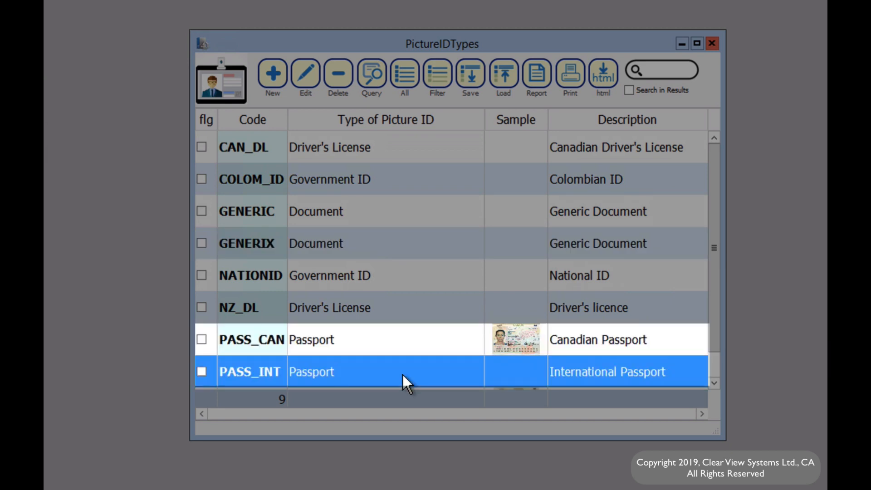